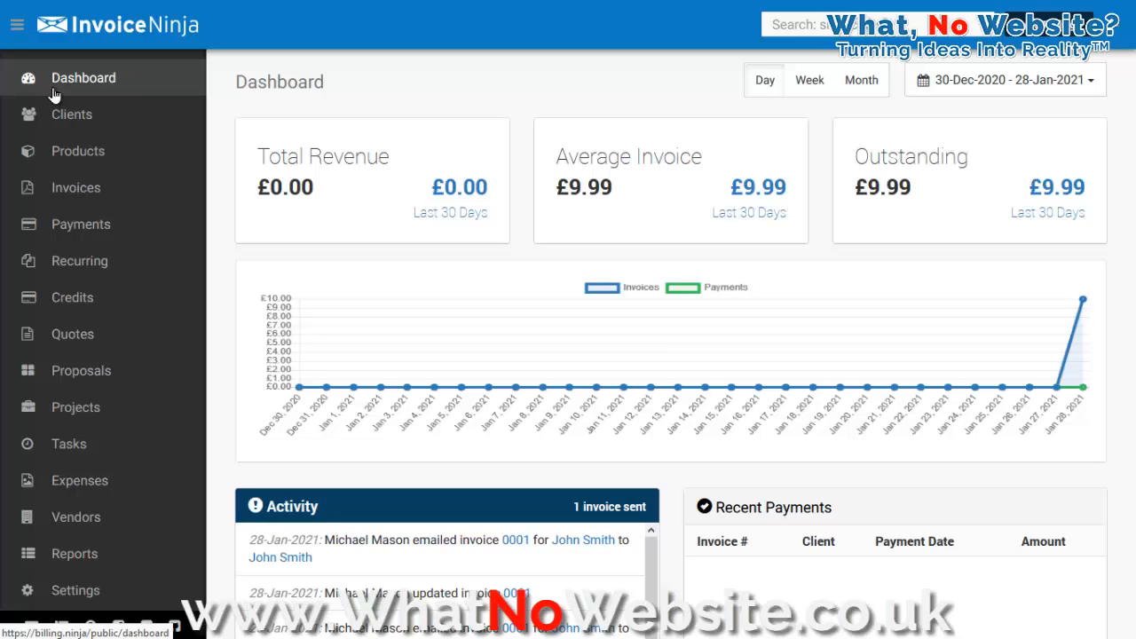
- Start a new product named Test Product 02 with the notes "Short description." and "(Monthly)" on a second line
{"action": "left_click", "coordinate": [80, 153]}
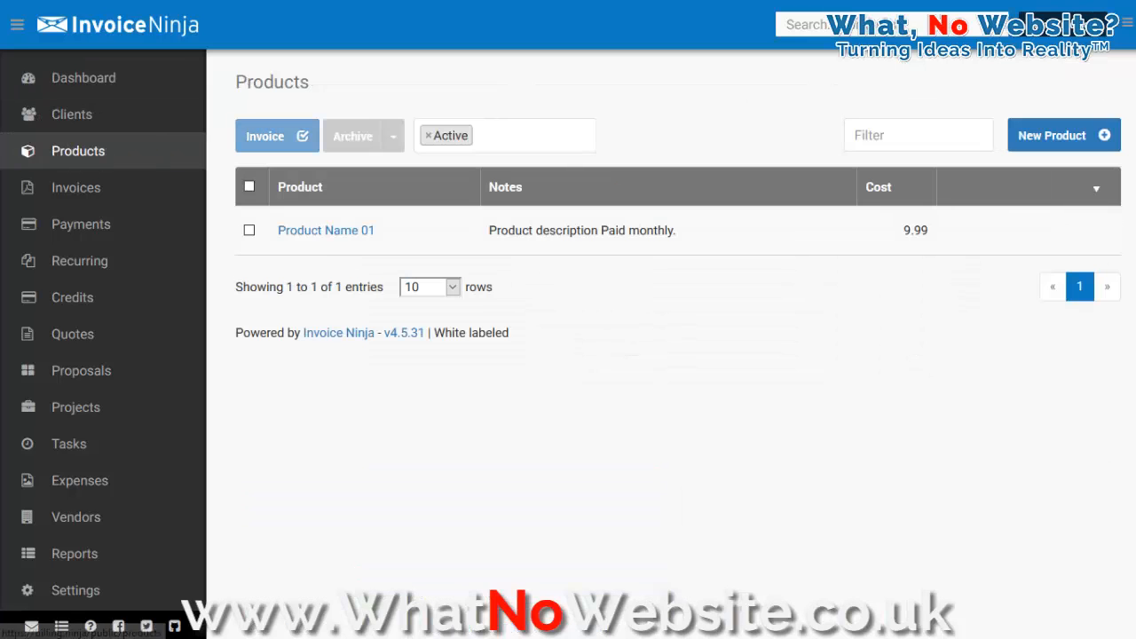
{"action": "left_click", "coordinate": [1068, 142]}
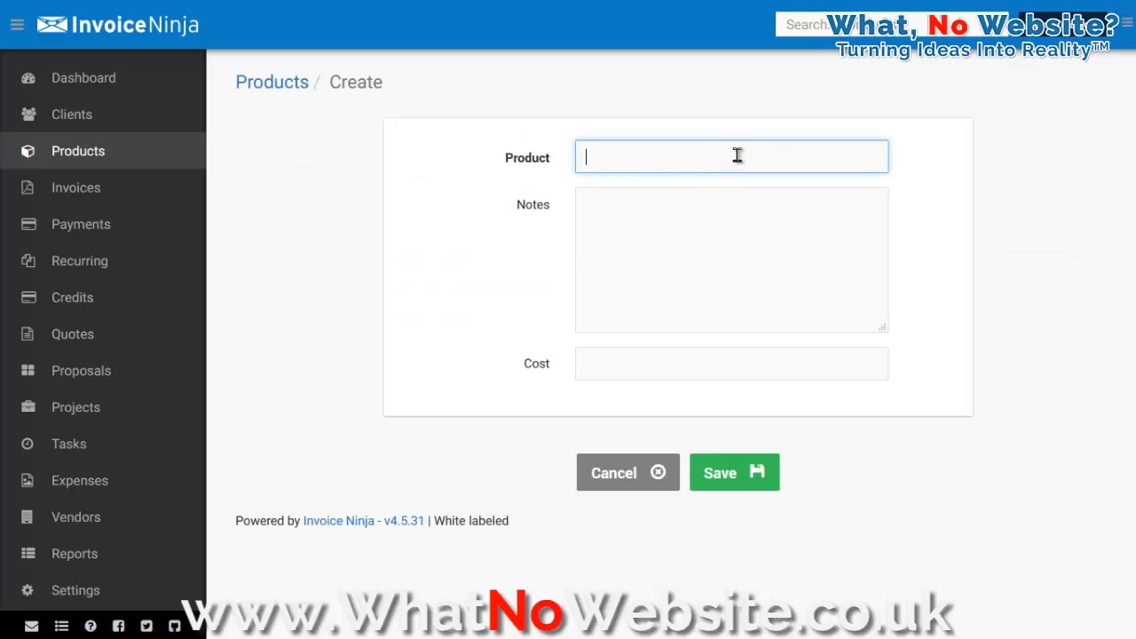
{"action": "type", "text": "Test Product 02"}
{"action": "key", "text": "Tab"}
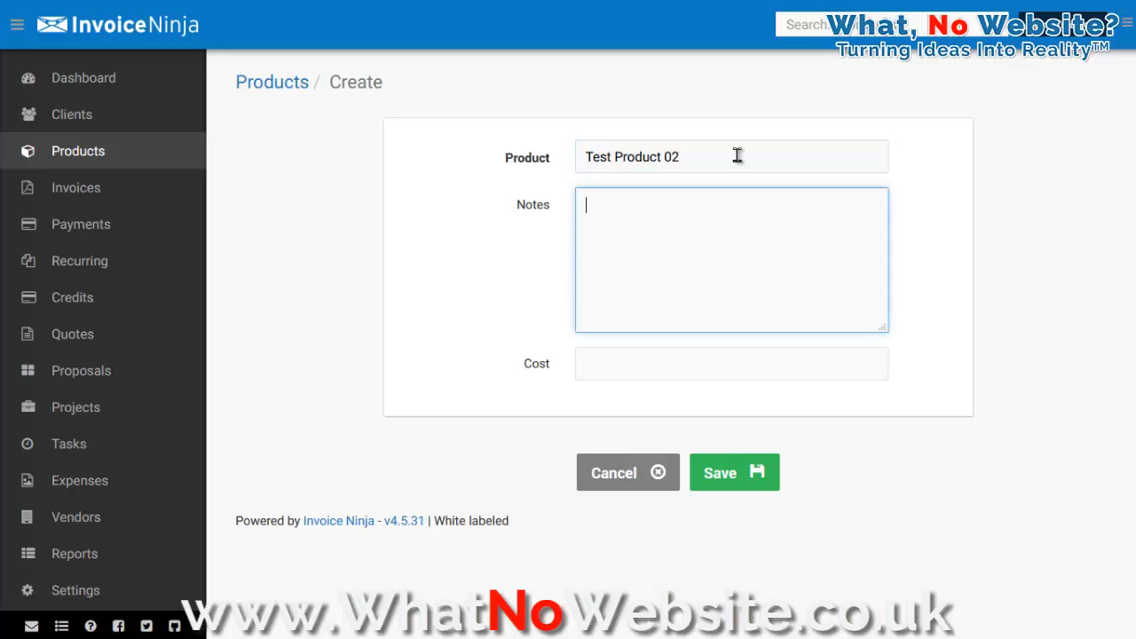
{"action": "type", "text": "Short descriptio"}
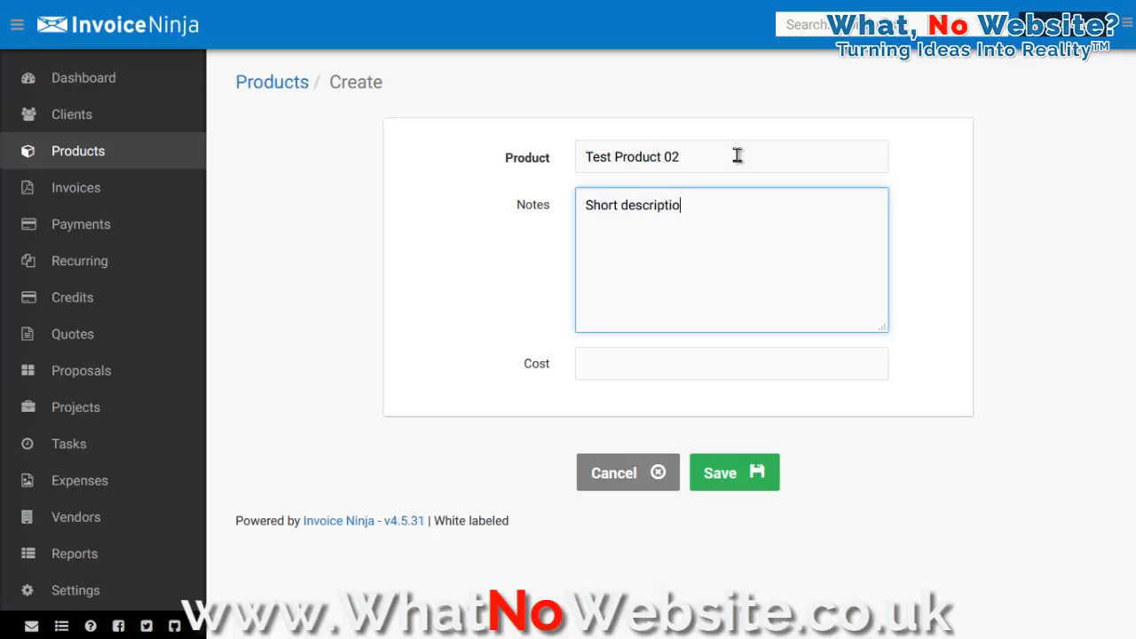
{"action": "type", "text": "n."}
{"action": "key", "text": "Return"}
{"action": "type", "text": "()"}
{"action": "type", "text": "Monthly"}
- Set the new product's cost to 9.99 and save the product
{"action": "left_click", "coordinate": [686, 365]}
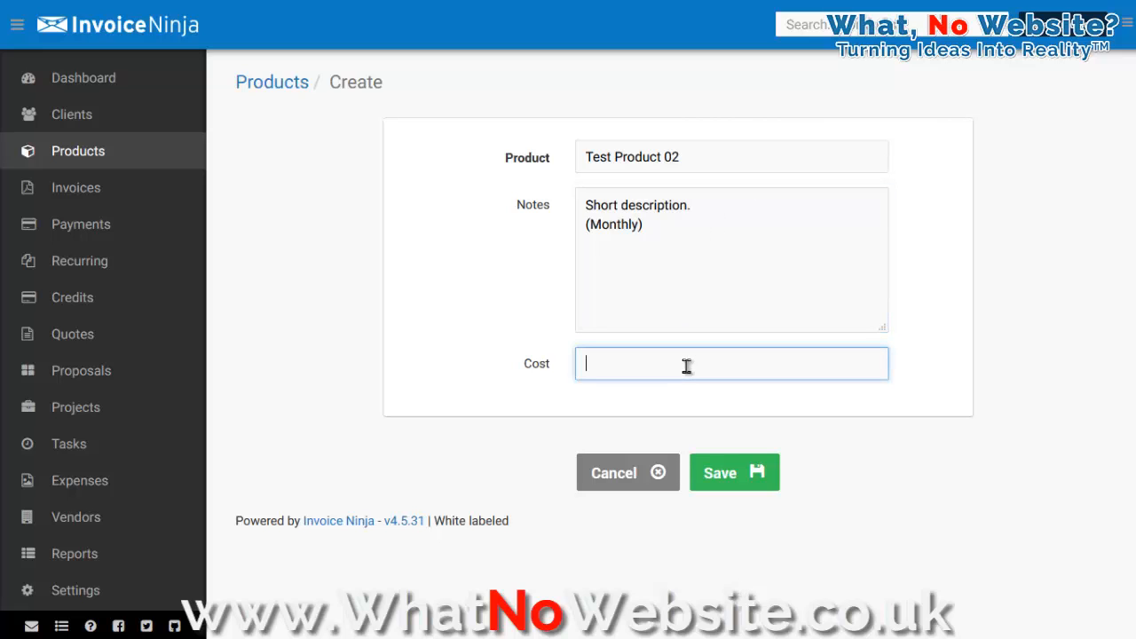
{"action": "type", "text": "9.99"}
{"action": "left_click", "coordinate": [717, 474]}
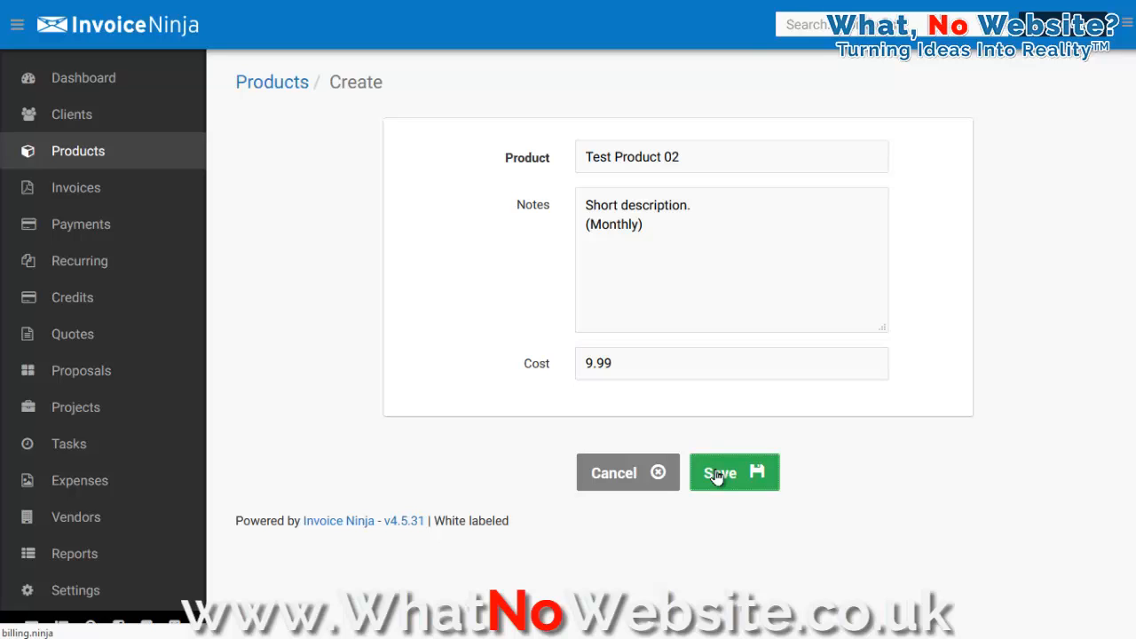
- Open the existing client's record for editing and review the currency setting and contact details
{"action": "left_click", "coordinate": [78, 116]}
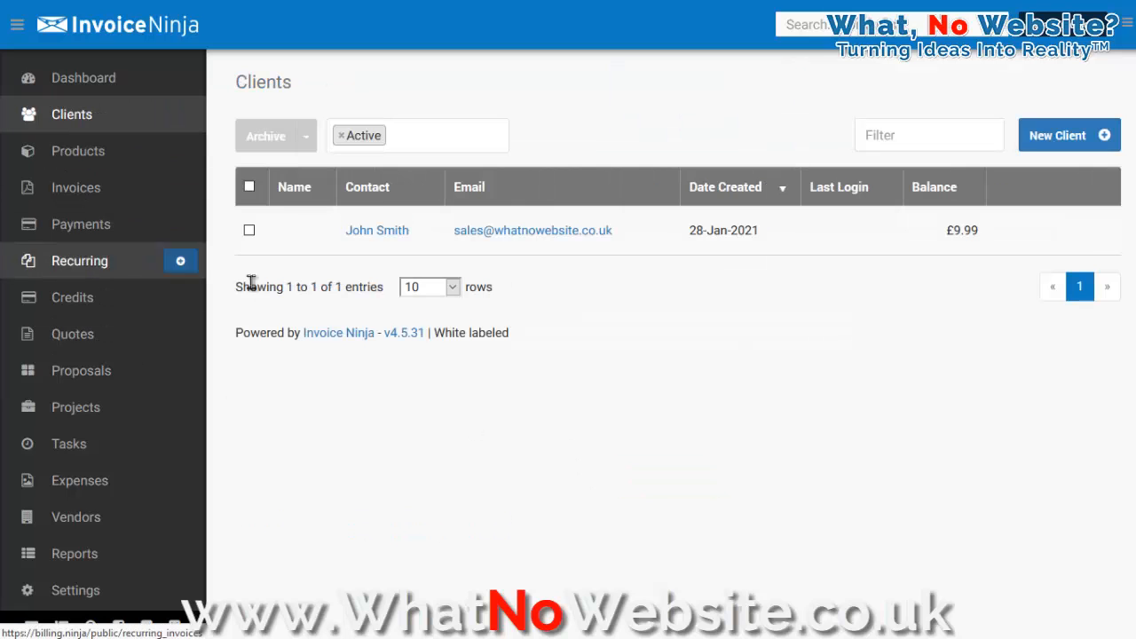
{"action": "left_click", "coordinate": [366, 232]}
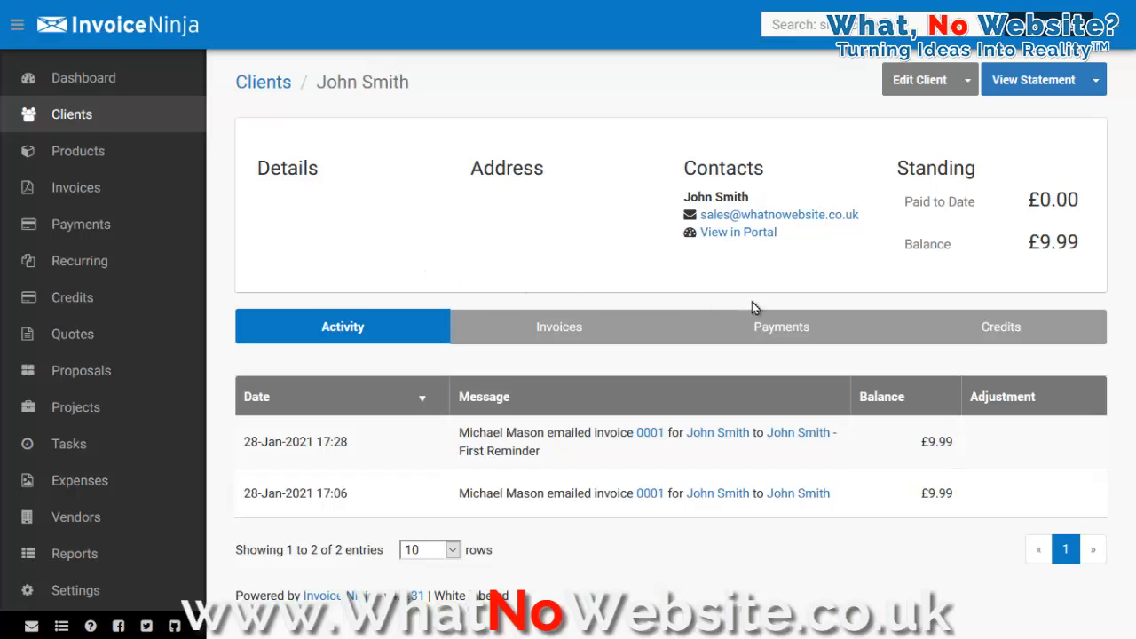
{"action": "left_click", "coordinate": [917, 89]}
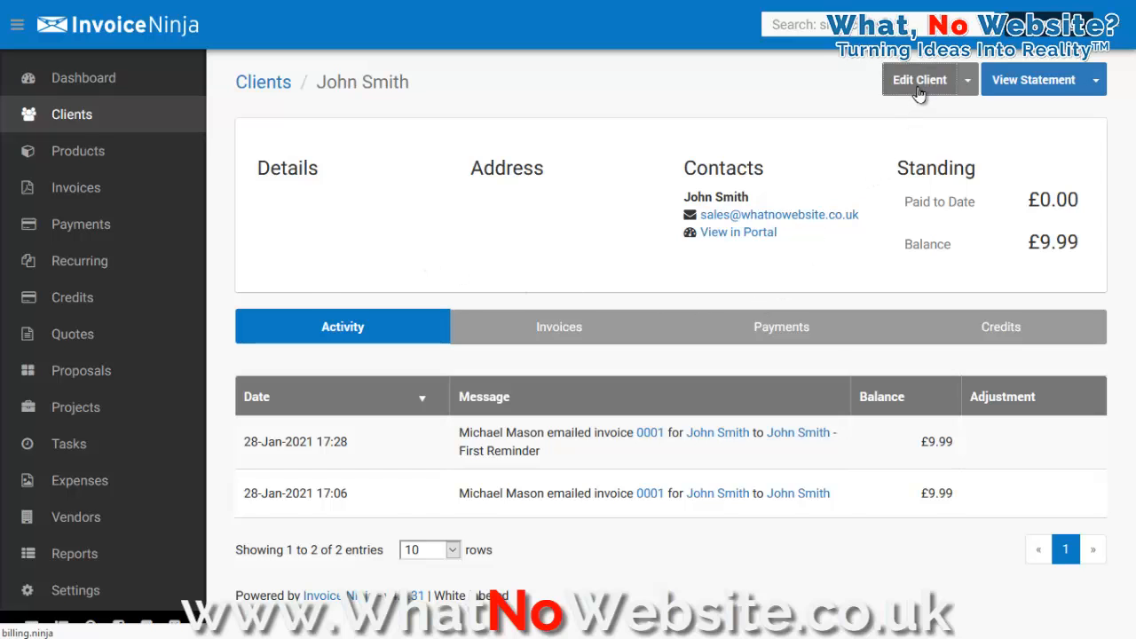
{"action": "scroll", "coordinate": [799, 231], "scroll_direction": "down", "scroll_amount": 3}
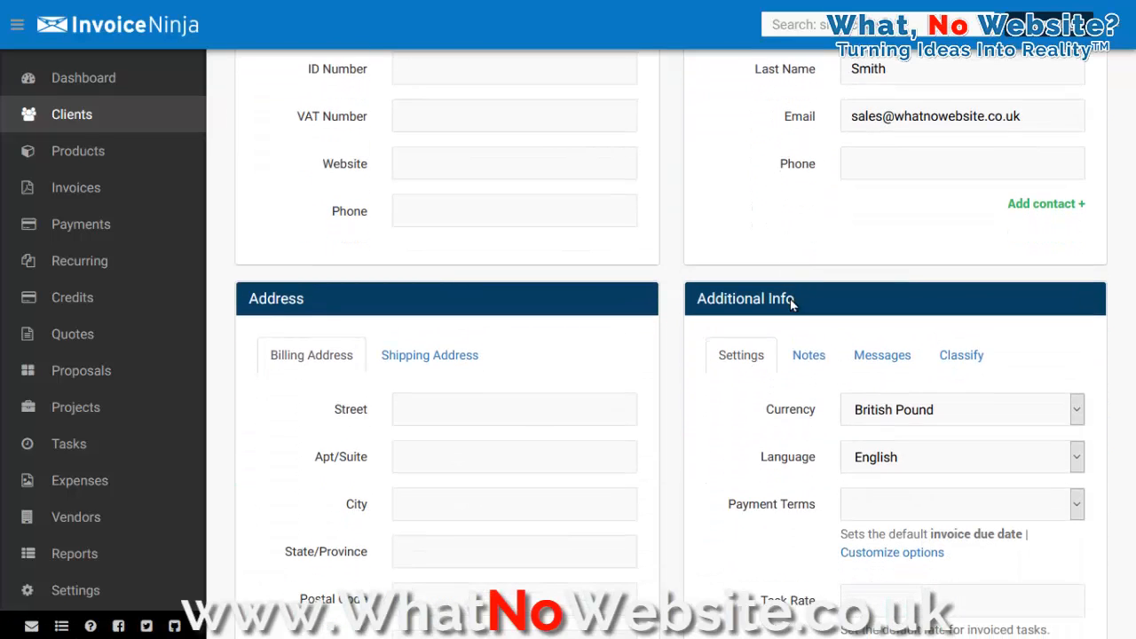
{"action": "left_click", "coordinate": [899, 413]}
{"action": "left_click", "coordinate": [899, 412]}
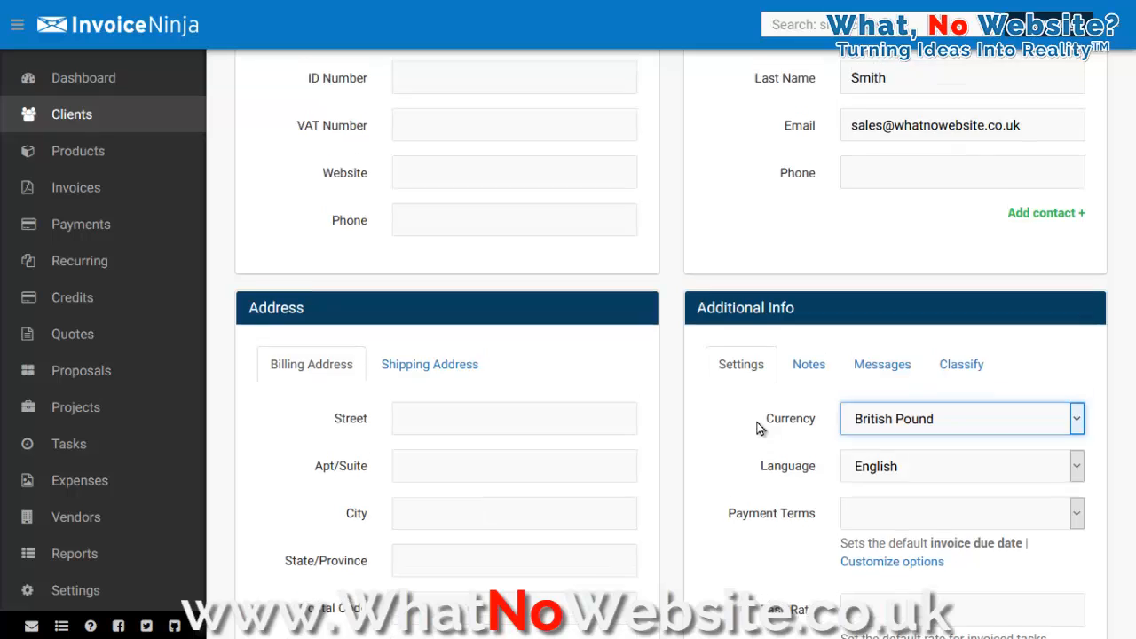
{"action": "scroll", "coordinate": [759, 430], "scroll_direction": "up", "scroll_amount": 3}
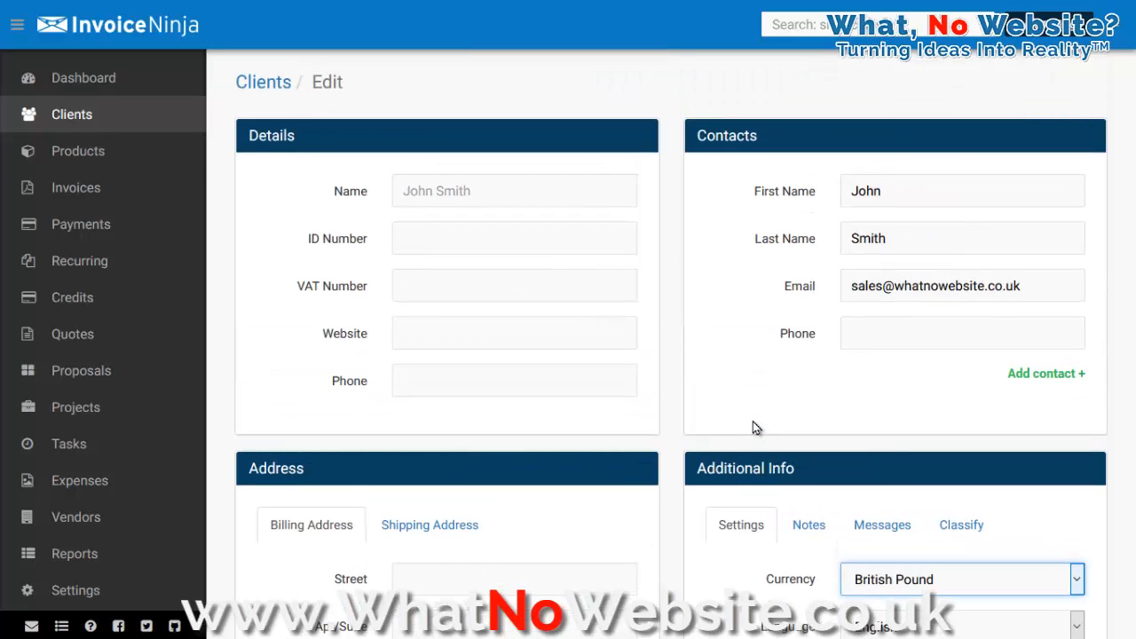
- Check the list of existing invoices and return to the dashboard
{"action": "left_click", "coordinate": [70, 168]}
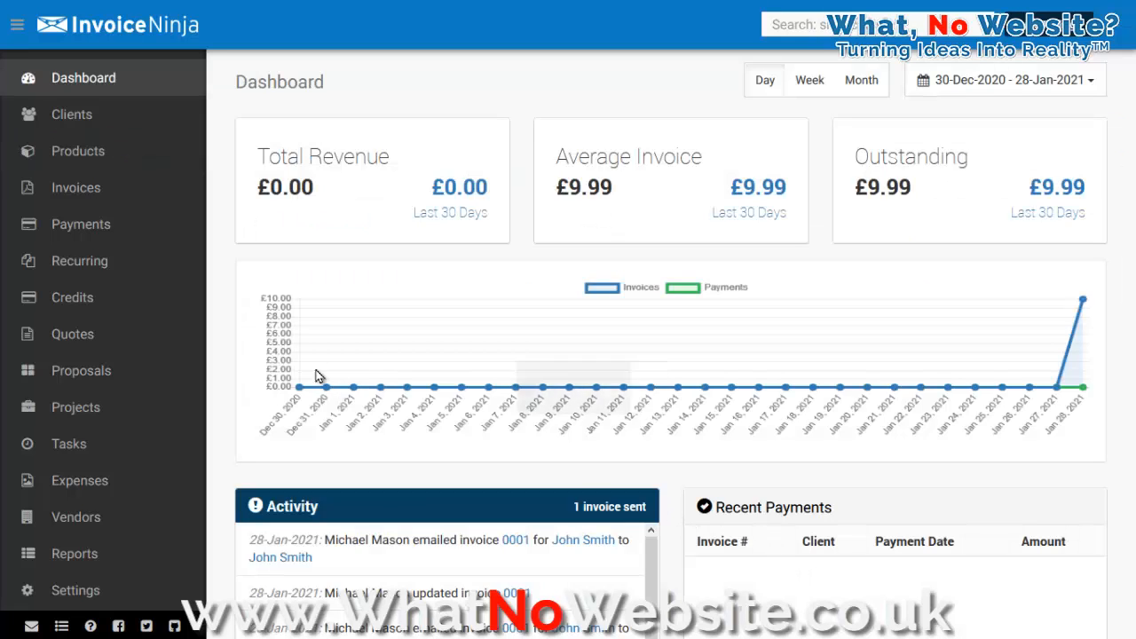
{"action": "left_click", "coordinate": [76, 190]}
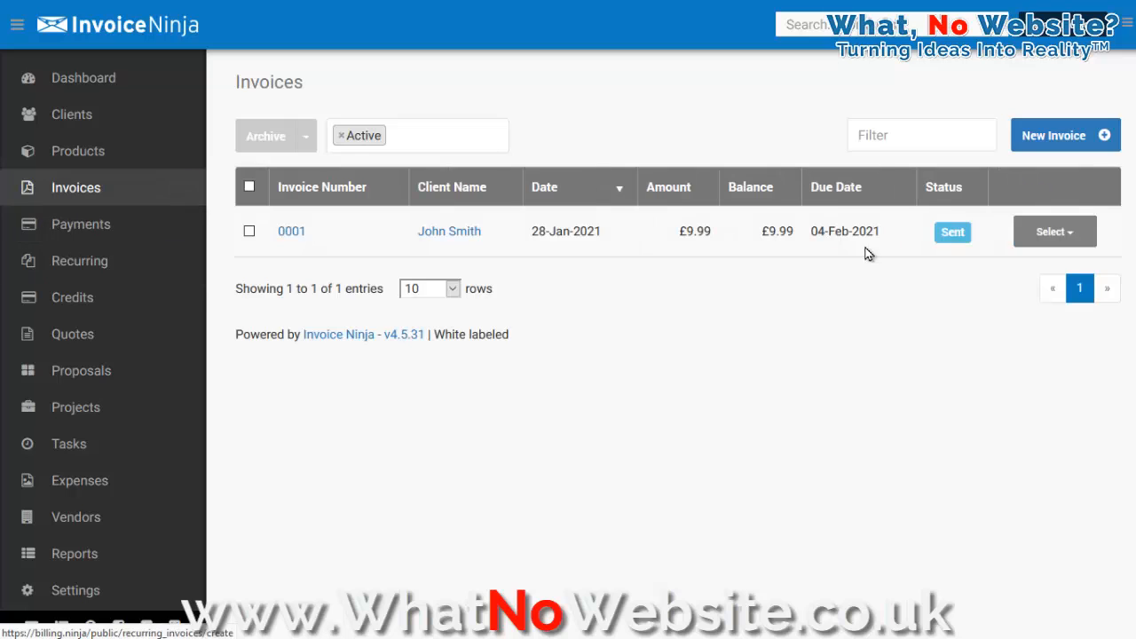
{"action": "left_click", "coordinate": [87, 86]}
- Create a new invoice and assign it to the existing client
{"action": "mouse_move", "coordinate": [108, 203]}
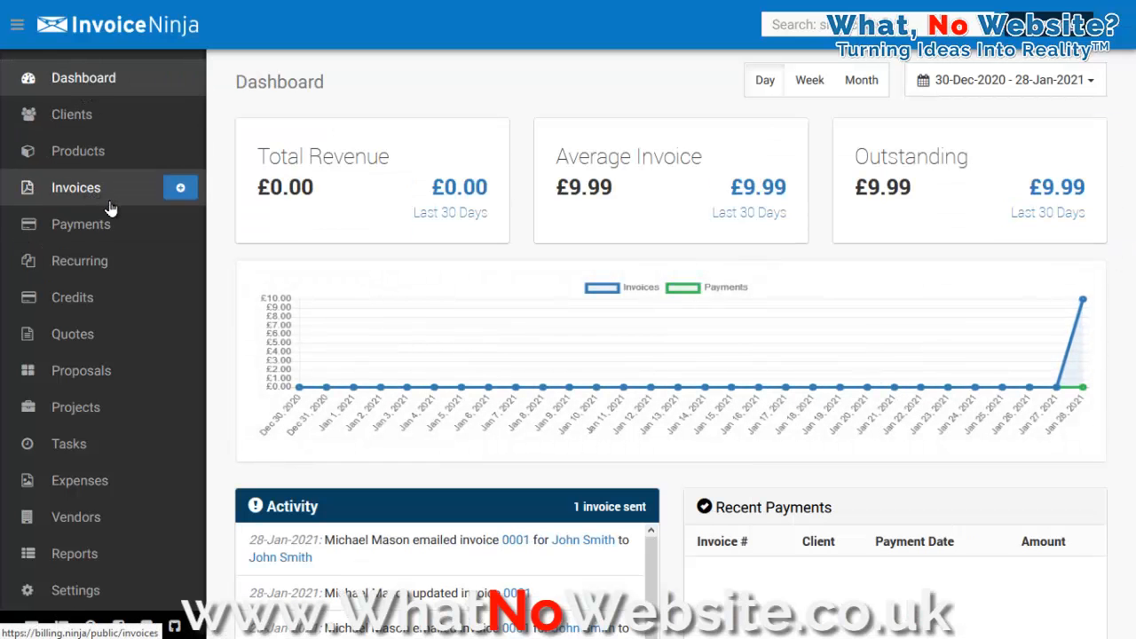
{"action": "left_click", "coordinate": [181, 192]}
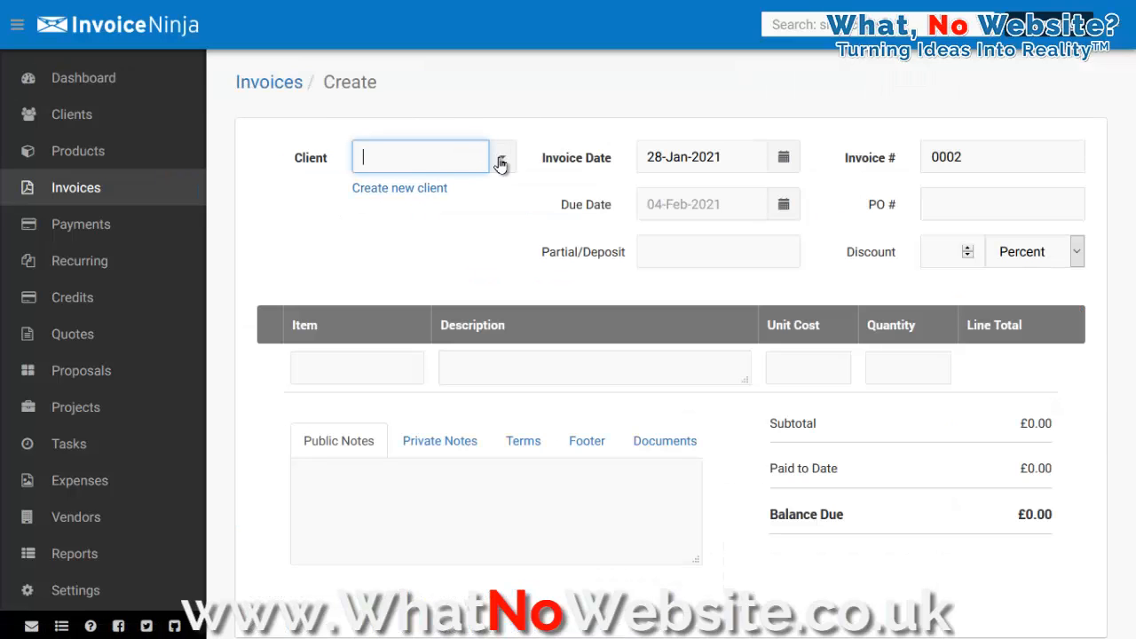
{"action": "left_click", "coordinate": [502, 157]}
{"action": "left_click", "coordinate": [426, 190]}
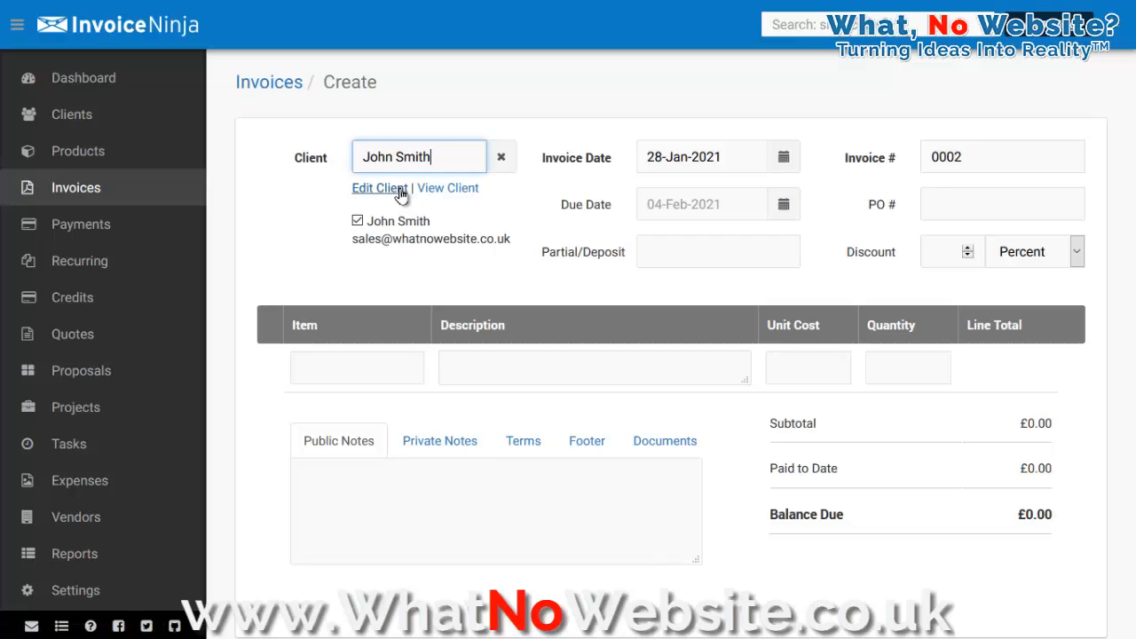
- Add Test Product 02 as the invoice's first line item
{"action": "left_click", "coordinate": [330, 369]}
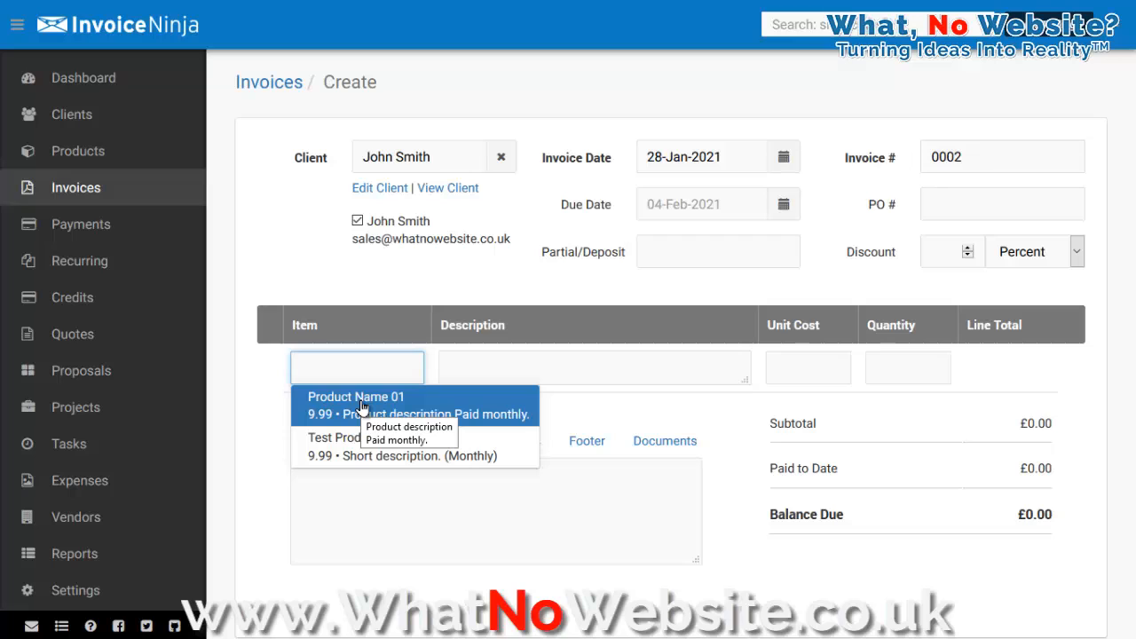
{"action": "type", "text": "test"}
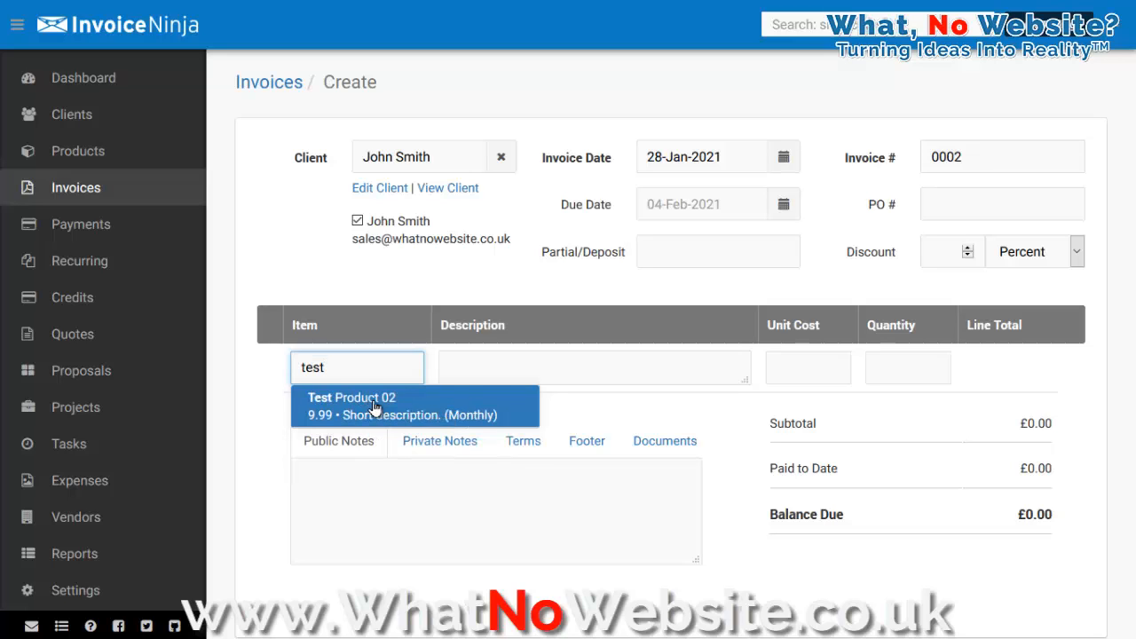
{"action": "left_click", "coordinate": [373, 401]}
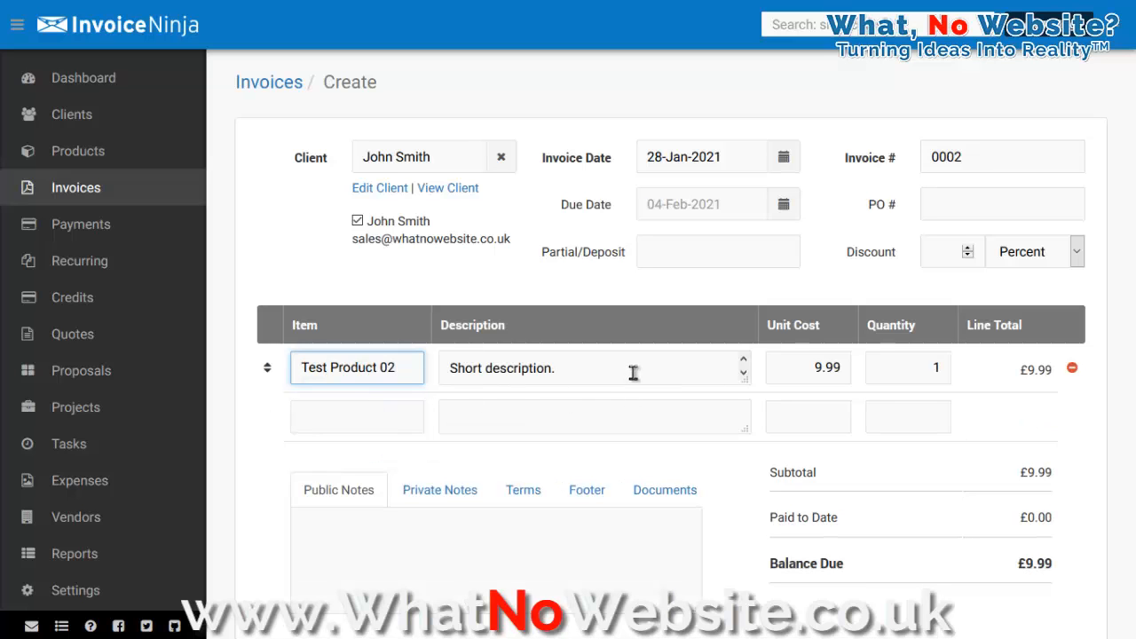
- Email the invoice to the client using the Initial Email template
{"action": "scroll", "coordinate": [764, 453], "scroll_direction": "down", "scroll_amount": 4}
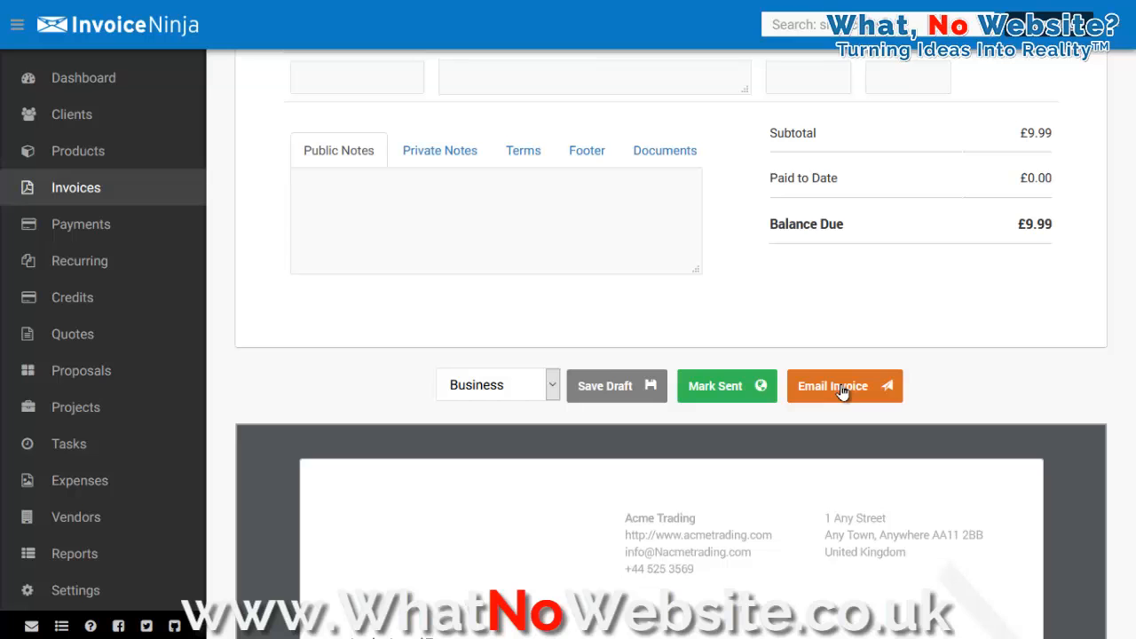
{"action": "left_click", "coordinate": [842, 387]}
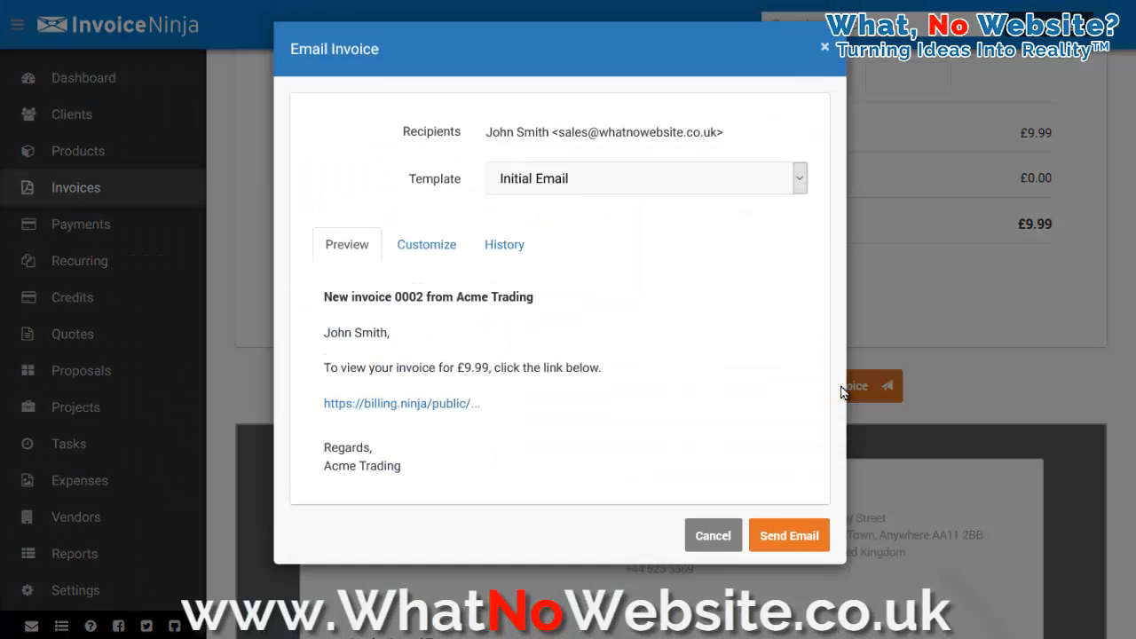
{"action": "left_click", "coordinate": [793, 544]}
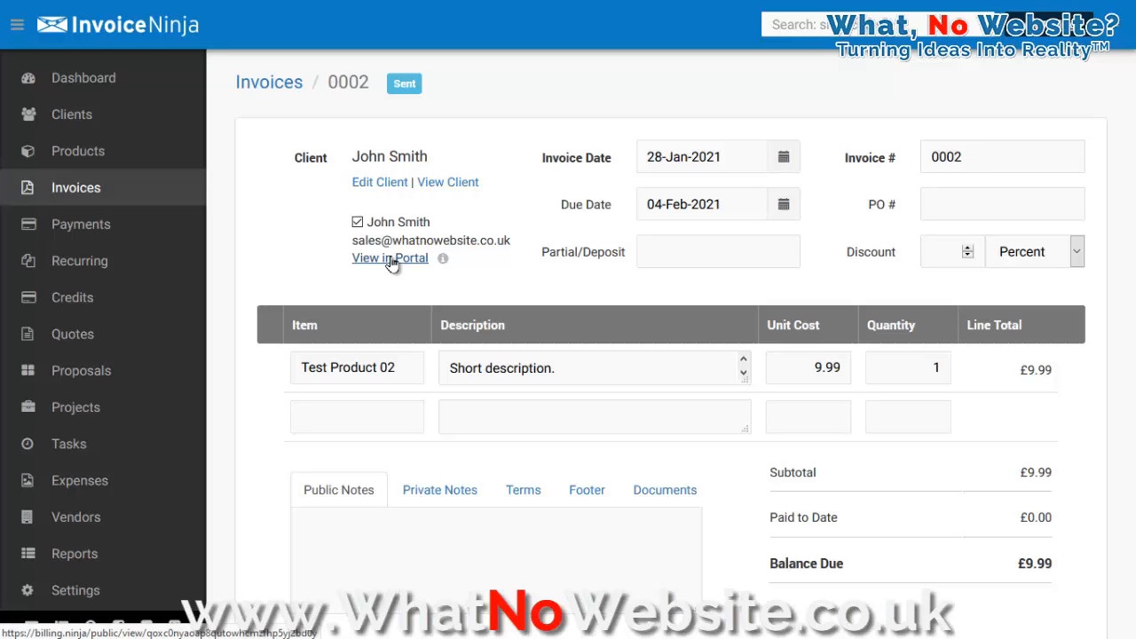
- Copy the invoice's client portal link and paste it into the invoice's public notes
{"action": "right_click", "coordinate": [391, 259]}
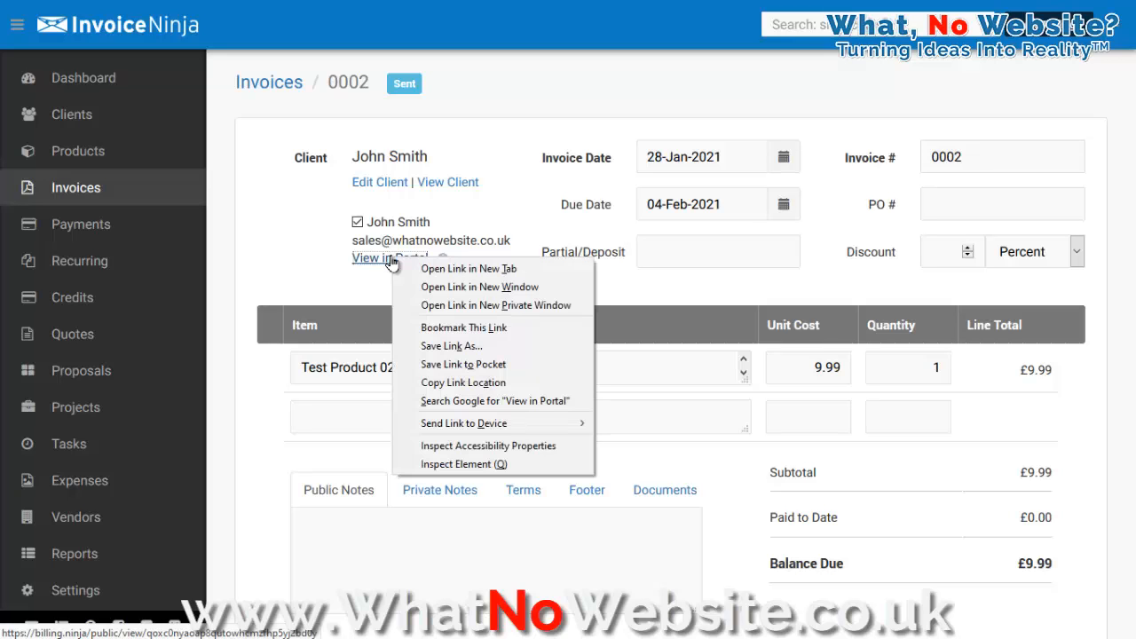
{"action": "left_click", "coordinate": [448, 383]}
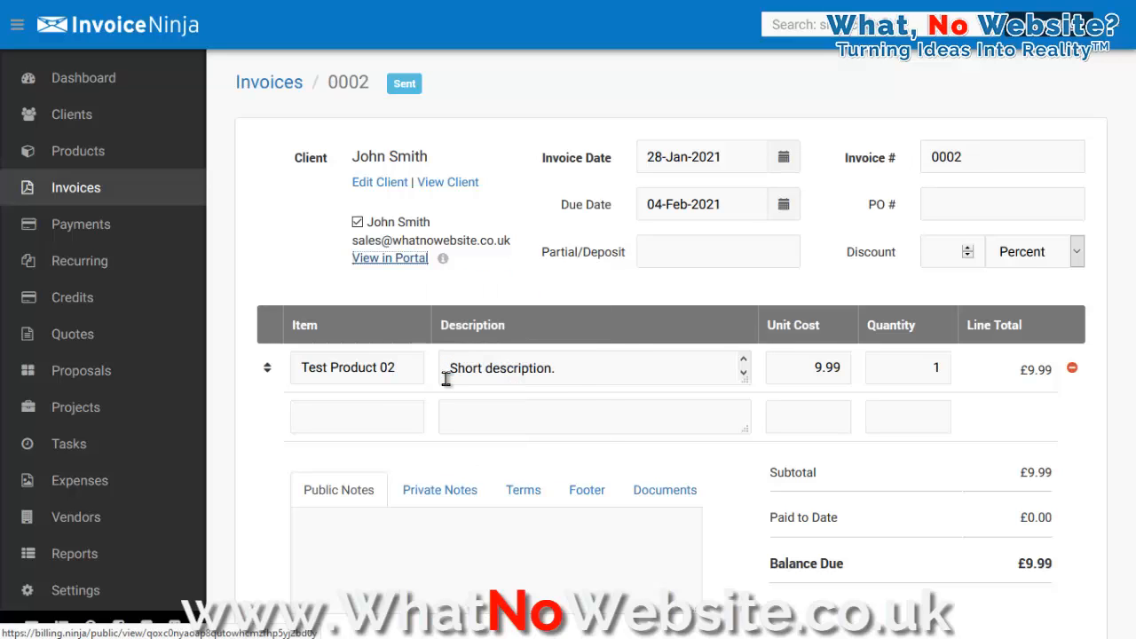
{"action": "left_click", "coordinate": [456, 543]}
{"action": "right_click", "coordinate": [417, 544]}
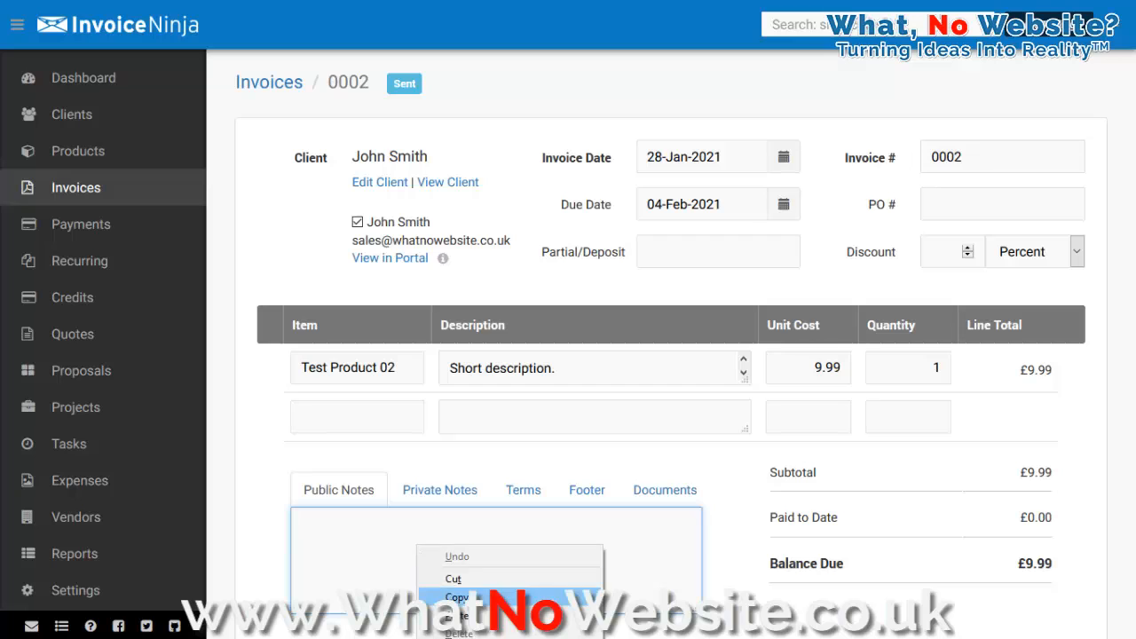
{"action": "left_click", "coordinate": [461, 620]}
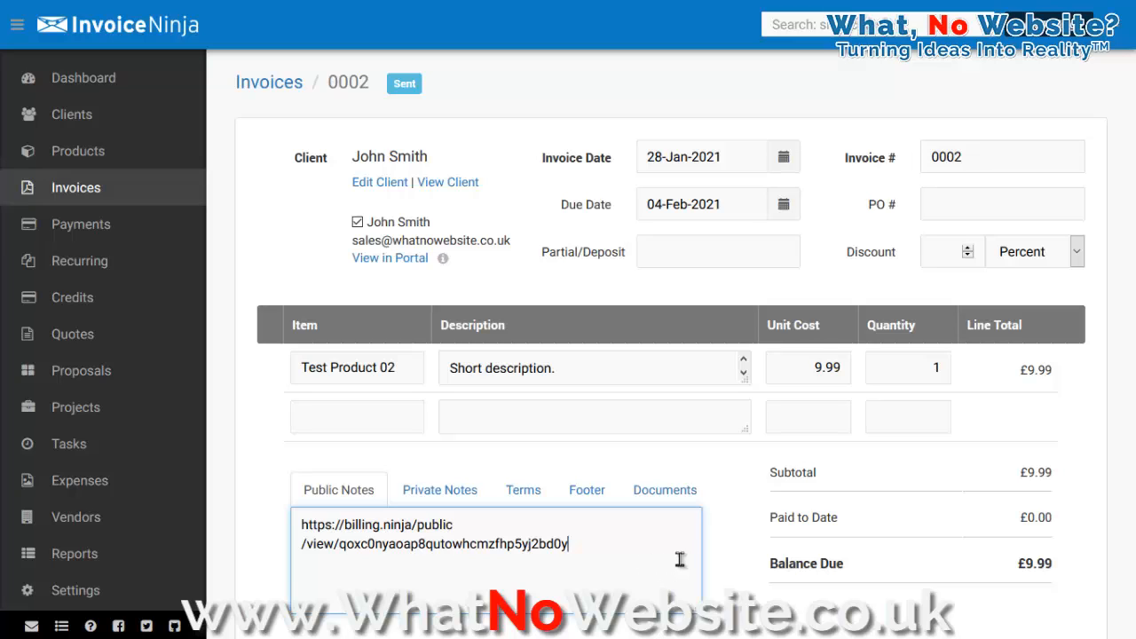
- View the invoice in the client portal, look at its secure payment page and go back
{"action": "left_click", "coordinate": [413, 263]}
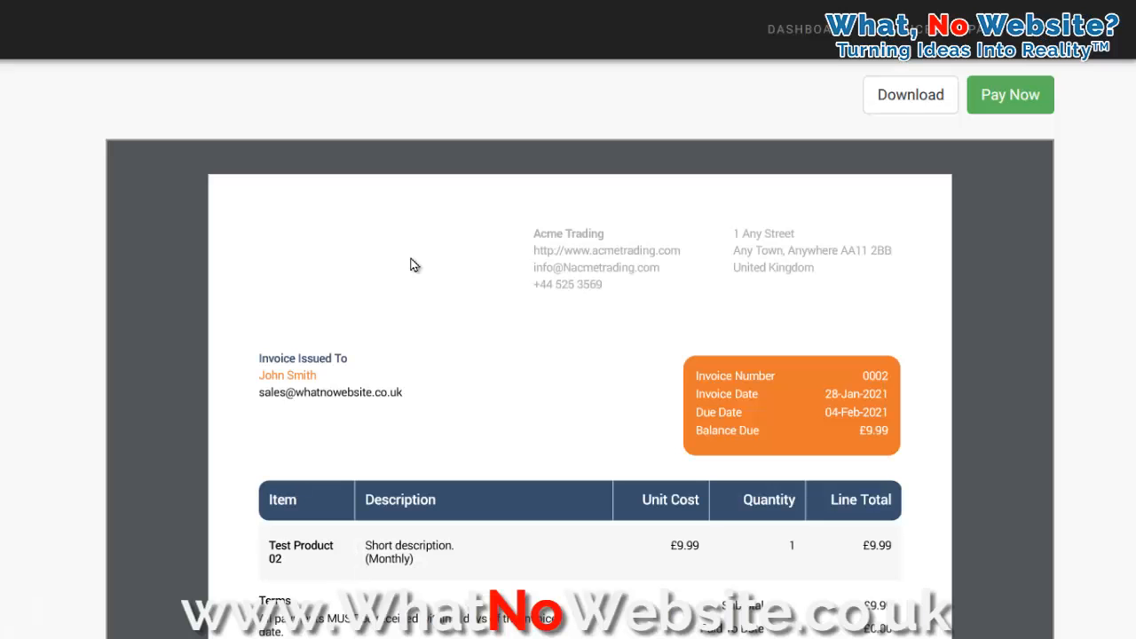
{"action": "left_click", "coordinate": [1007, 98]}
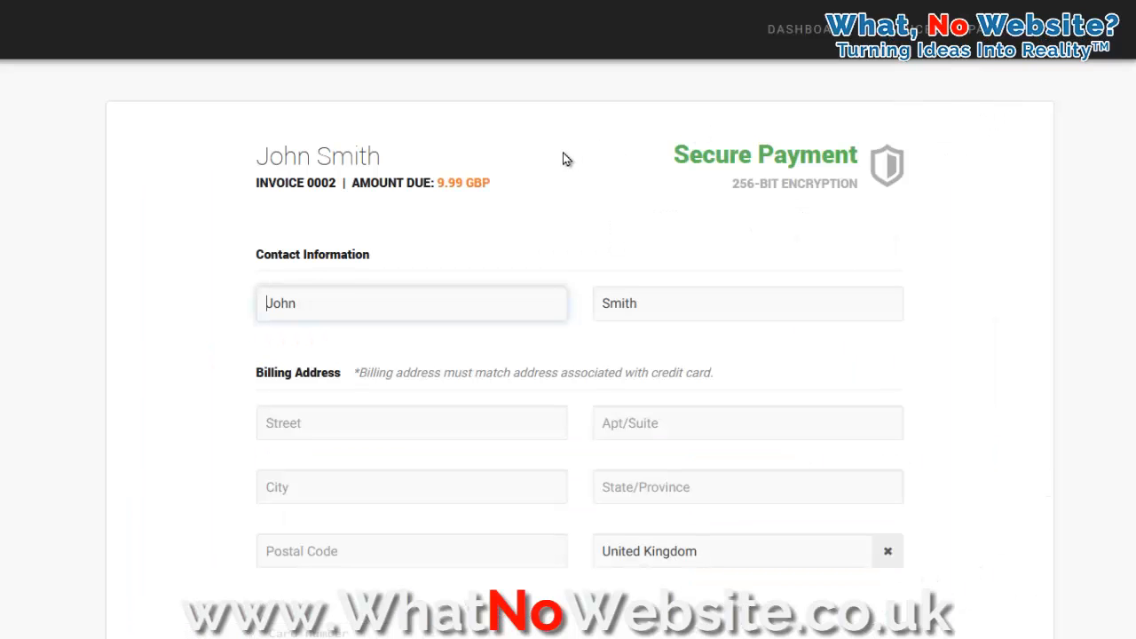
{"action": "key", "text": "alt+Left"}
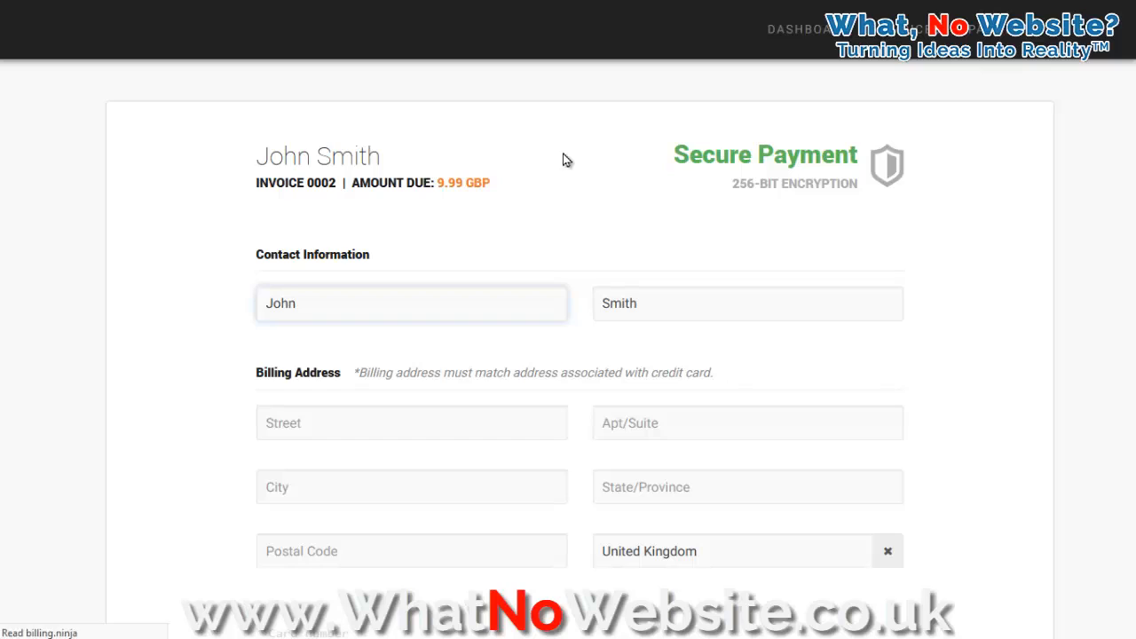